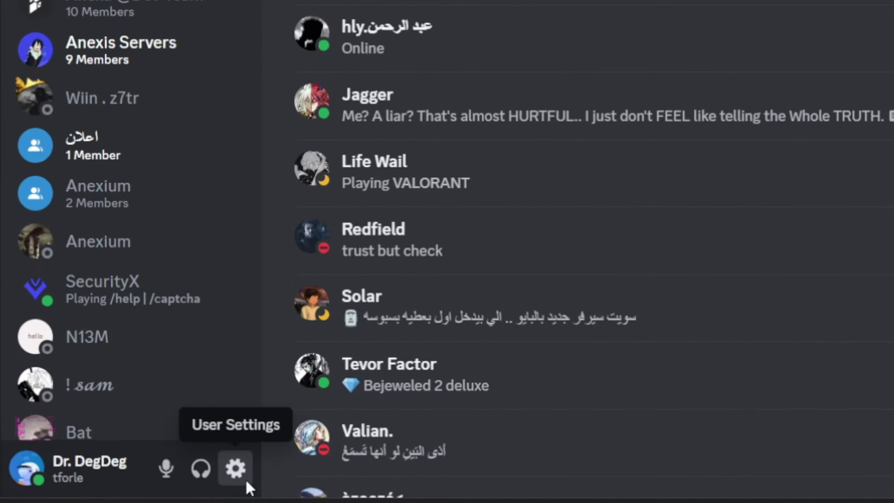
- Go to User Settings, Privacy & Safety, Standing to confirm the account is all good
click(245, 484)
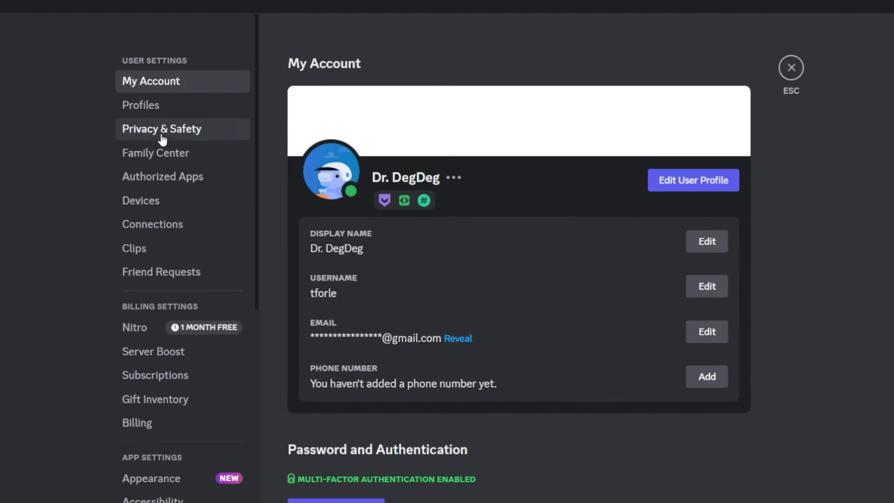
click(162, 136)
click(488, 70)
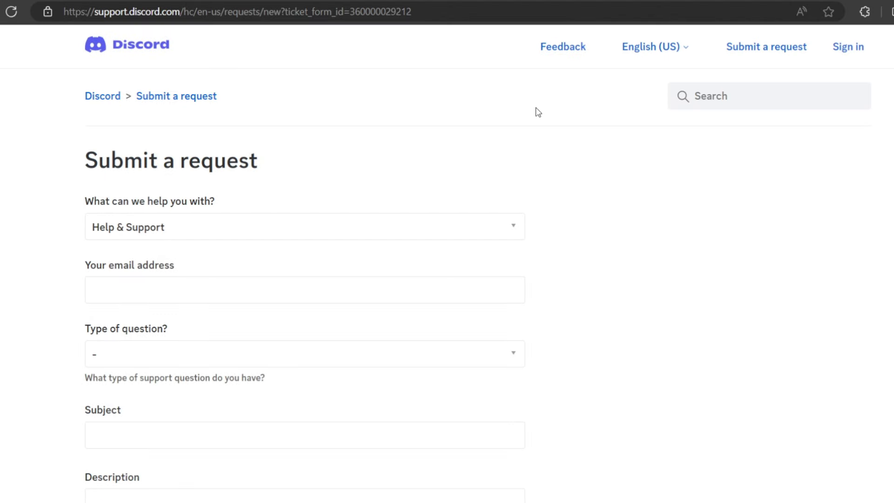
- Choose Appeals & Age Update Requests as the request topic
click(400, 223)
scroll(336, 269, down, 1)
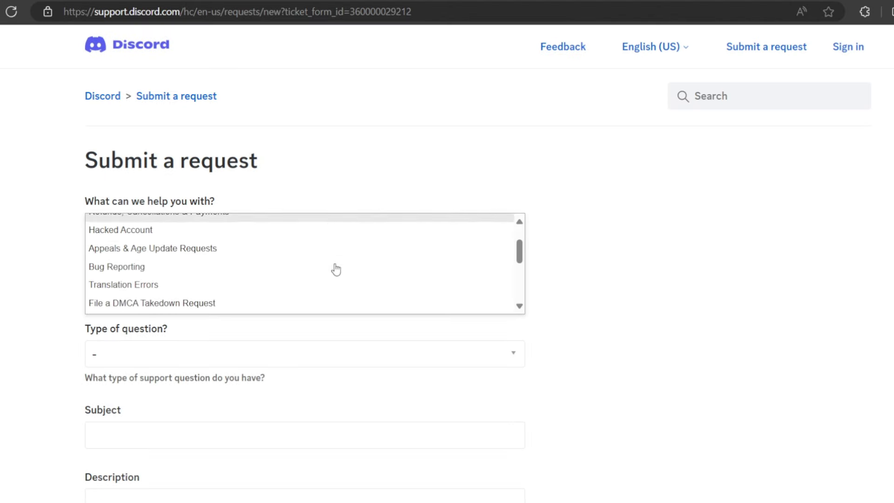
click(155, 249)
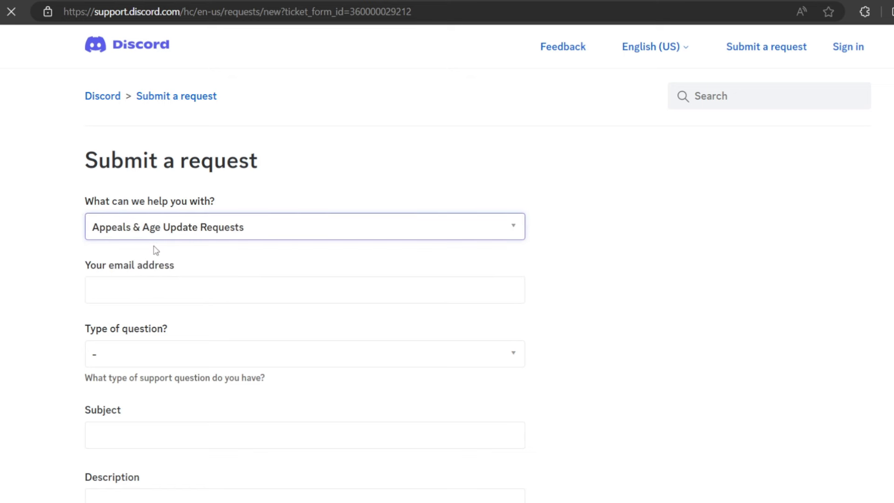
click(244, 275)
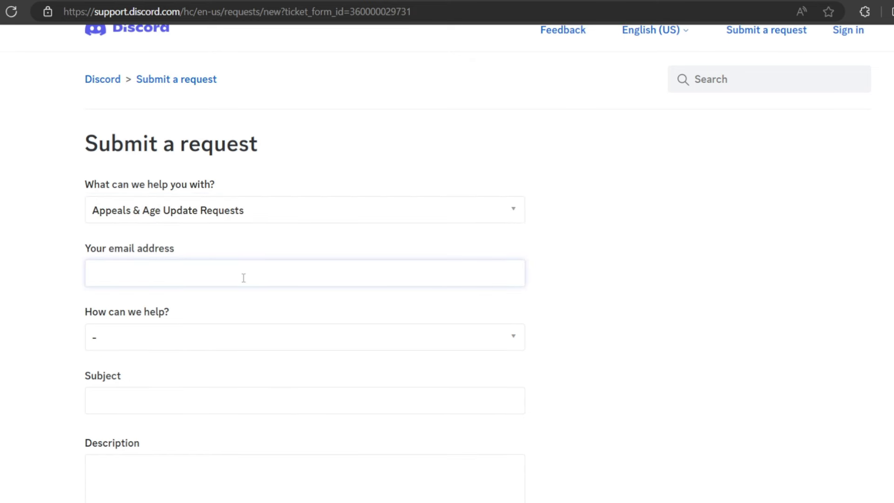
- Set the request to Appeal an action taken on my account or bot, An action taken on my account
click(212, 339)
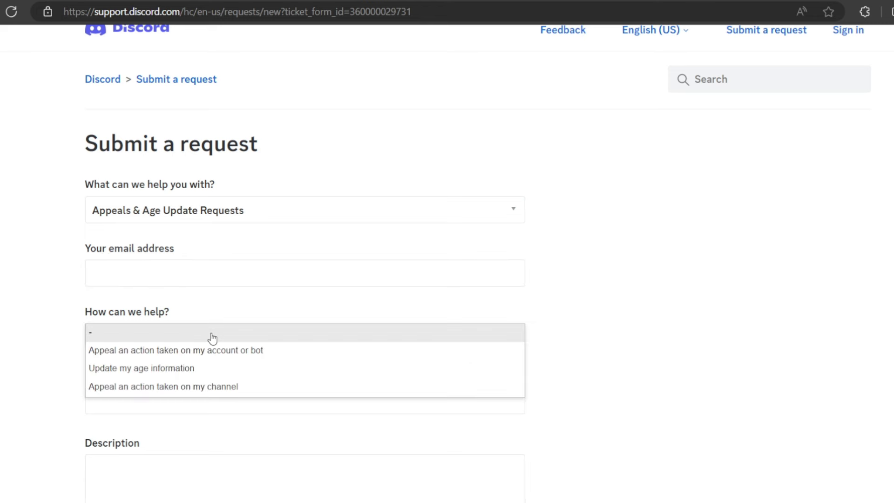
click(116, 358)
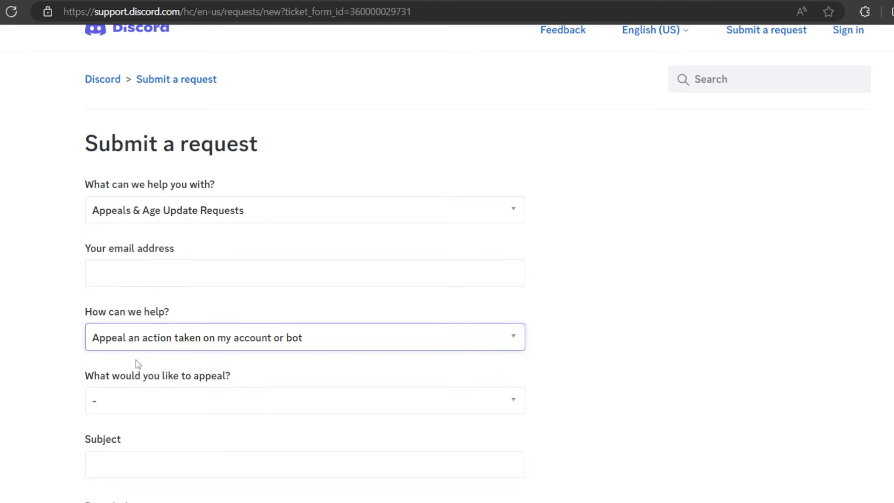
scroll(134, 316, down, 2)
click(142, 320)
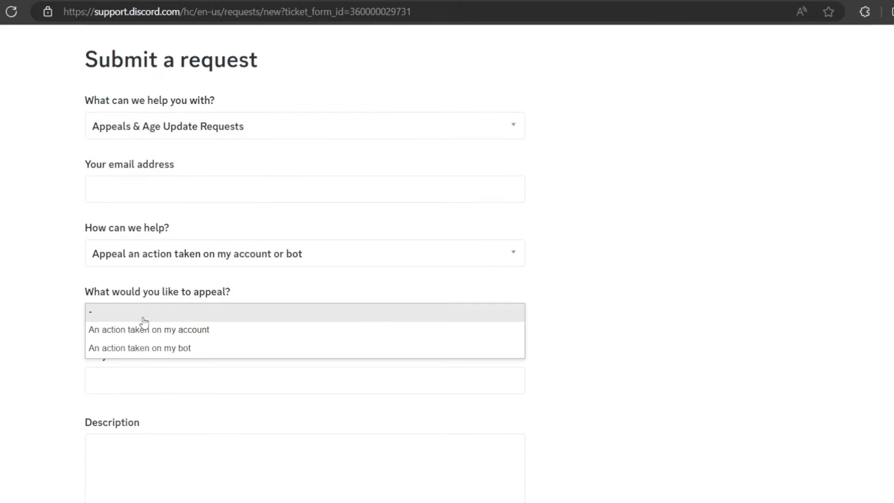
click(165, 330)
scroll(165, 334, down, 3)
click(188, 246)
- Enter the subject 'suspended account' and start the description with 'Hello Discord Team,'
text(suspended account)
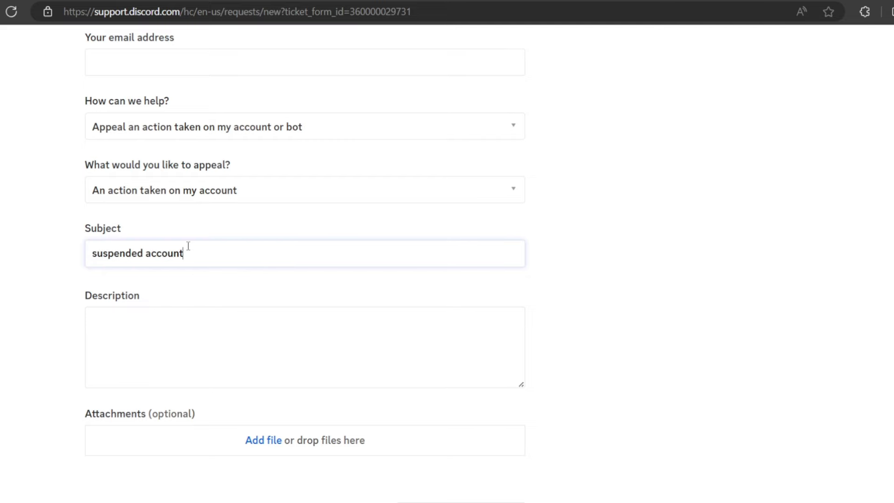
key(Tab)
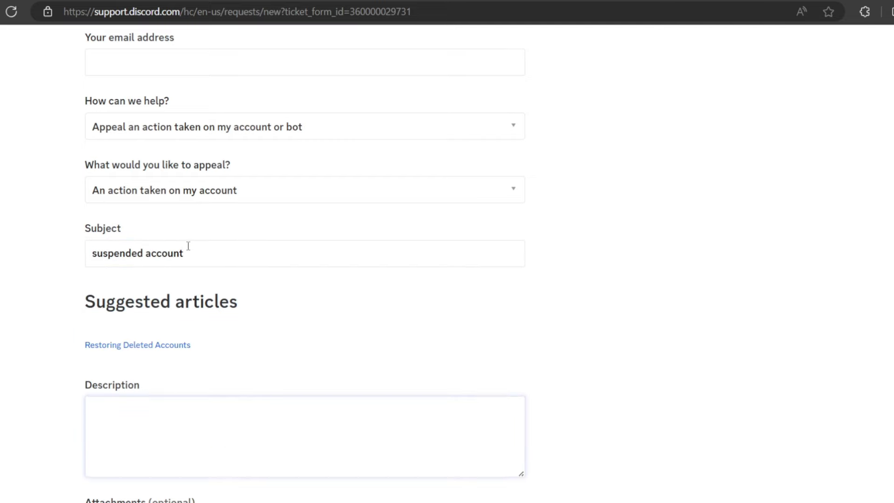
scroll(188, 246, down, 8)
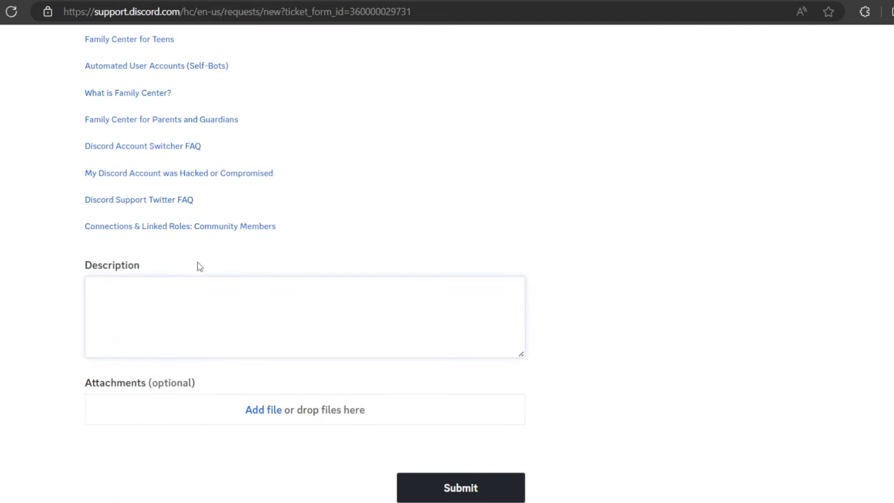
text(Hello Discord Team,)
key(Return)
key(Return)
- Explain the spamming suspension in the description, blaming lag and bad internet
text(So I got my account suspended for : spamming)
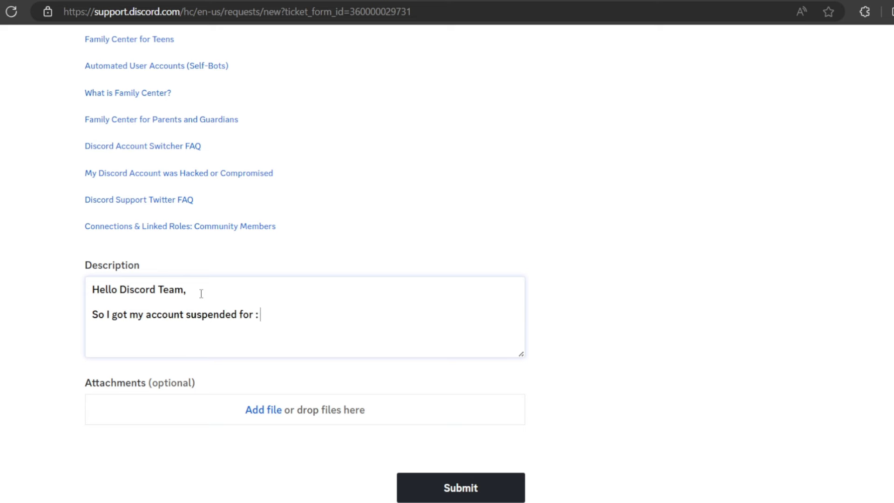
key(Return)
key(Return)
text(but the thing is)
key(BackSpace)
key(BackSpace)
key(BackSpace)
key(BackSpace)
key(BackSpace)
key(BackSpace)
key(BackSpace)
key(BackSpace)
key(BackSpace)
key(BackSpace)
key(BackSpace)
key(BackSpace)
key(BackSpace)
key(BackSpace)
key(BackSpace)
key(BackSpace)
text(But I think that I did not)
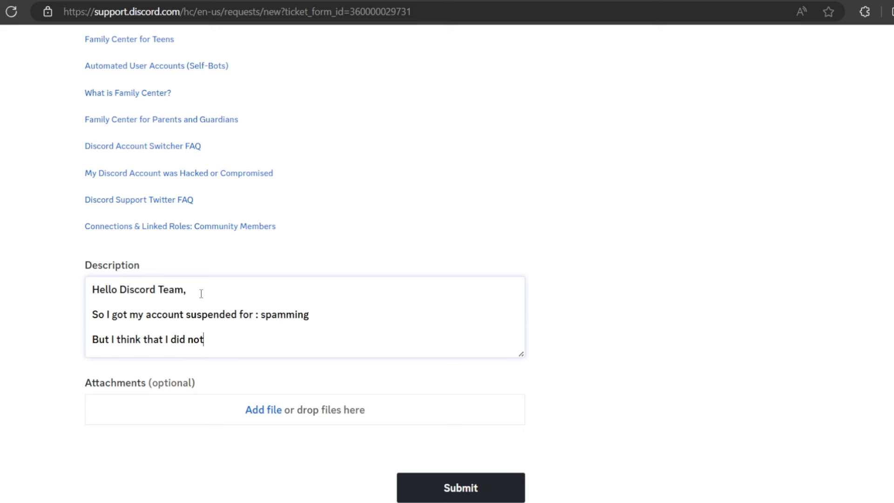
text( do it on purpose because I actually lagged and my internet was bad, which caused the message to be sent more than once.)
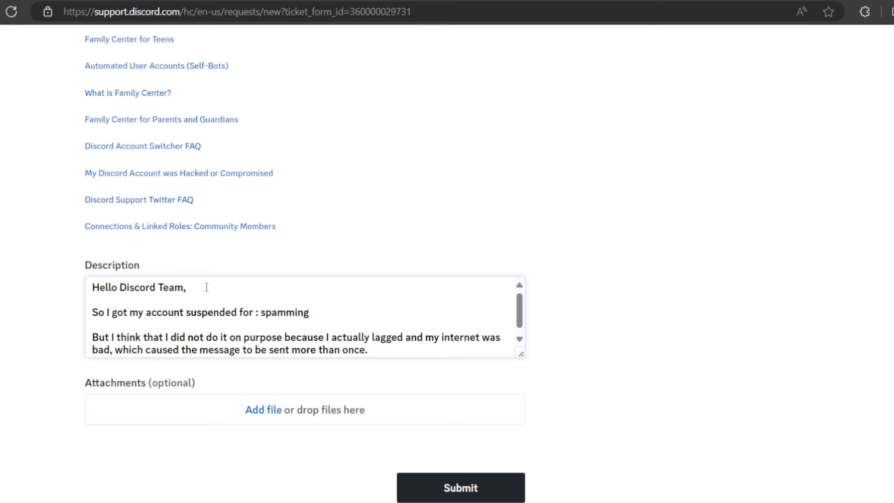
drag(392, 343, 379, 353)
click(384, 349)
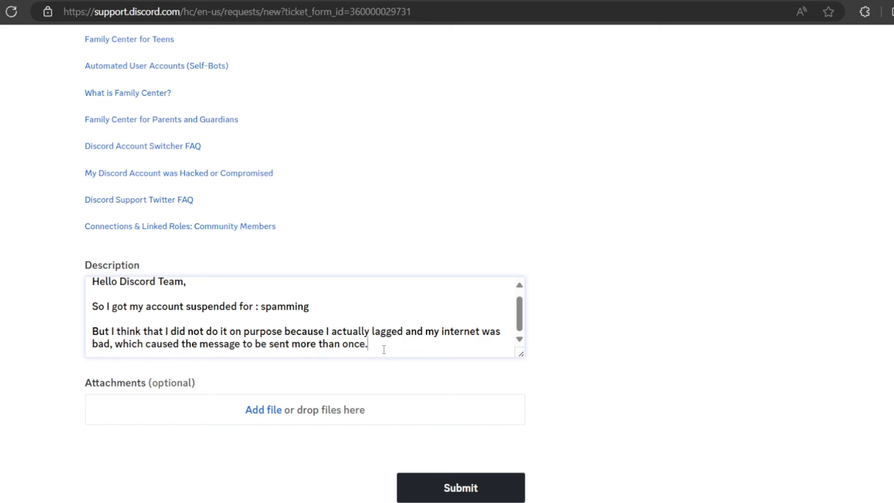
scroll(383, 349, down, 1)
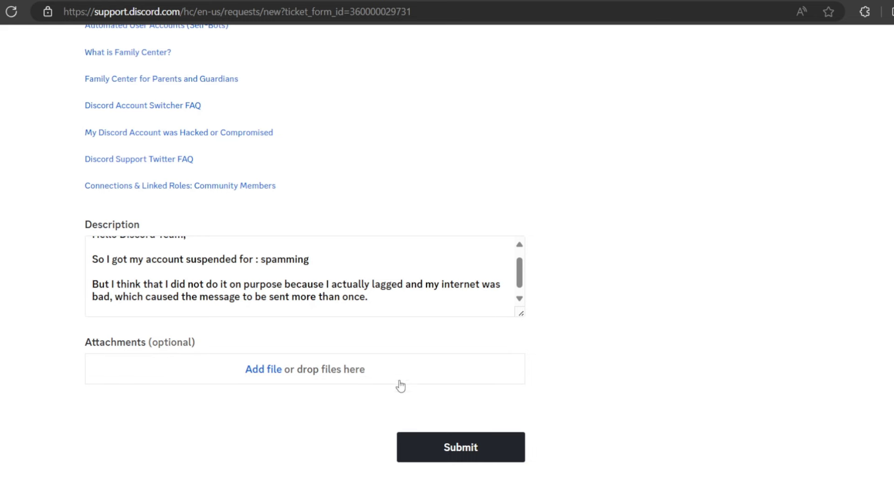
- Trim the description to the greeting and 'So I got my account suspended for : fgdf'
click(293, 374)
drag(316, 256, 269, 259)
click(268, 259)
click(381, 295)
key(Return)
key(Return)
key(ctrl+z)
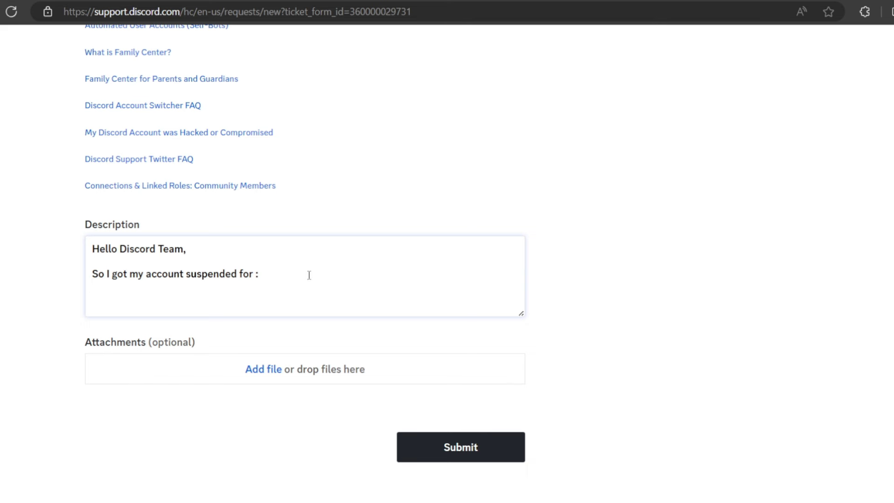
text(fgdf)
key(Return)
click(605, 303)
scroll(629, 303, up, 2)
scroll(628, 303, down, 5)
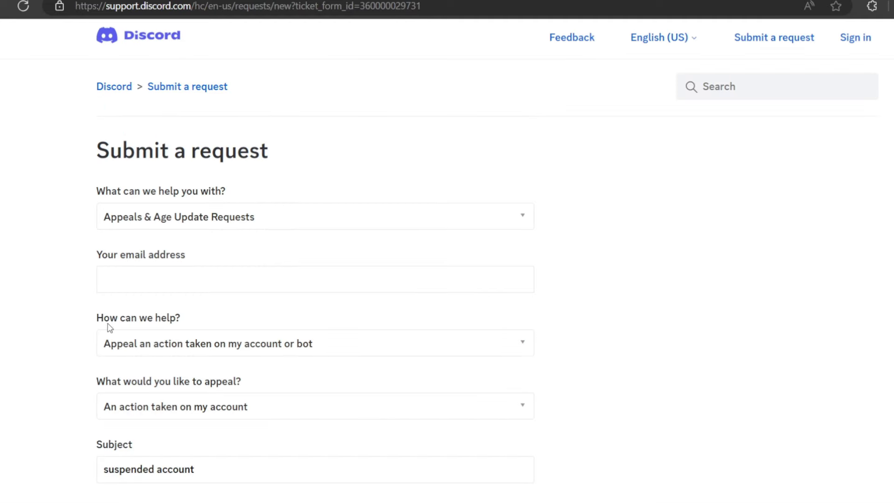
- Switch How can we help? to Update my age information
drag(98, 321, 182, 329)
click(216, 346)
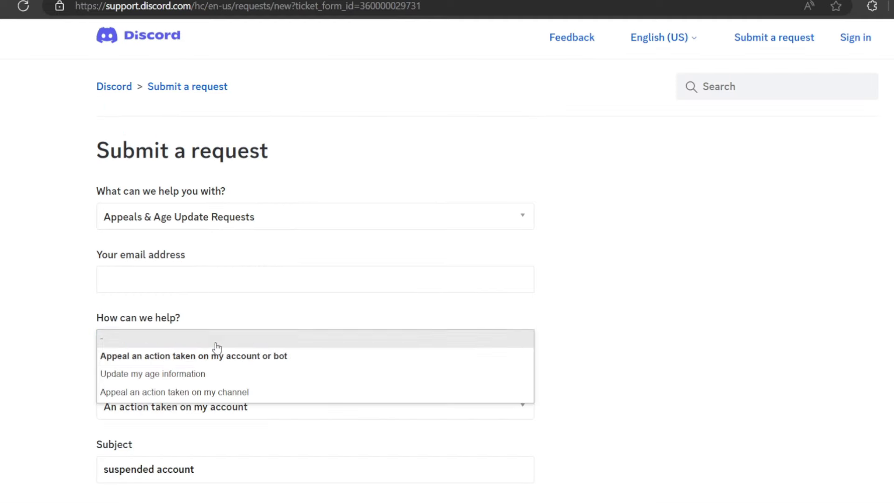
click(183, 374)
scroll(183, 374, down, 4)
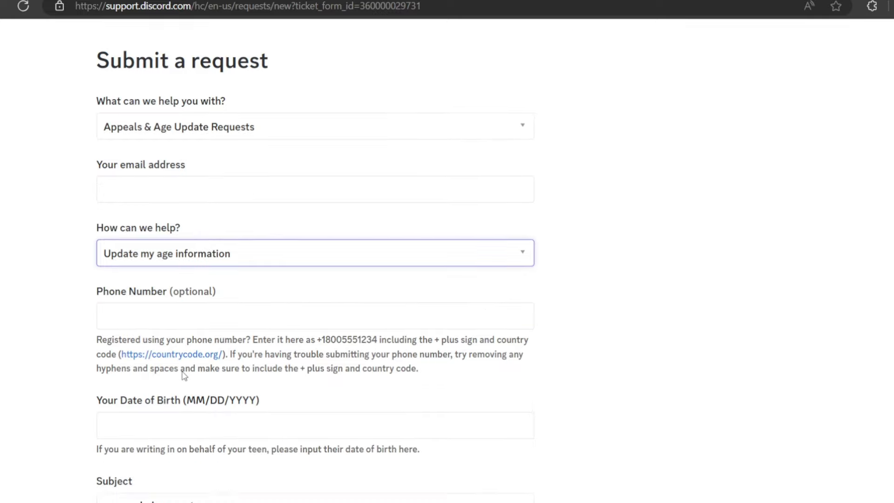
click(213, 321)
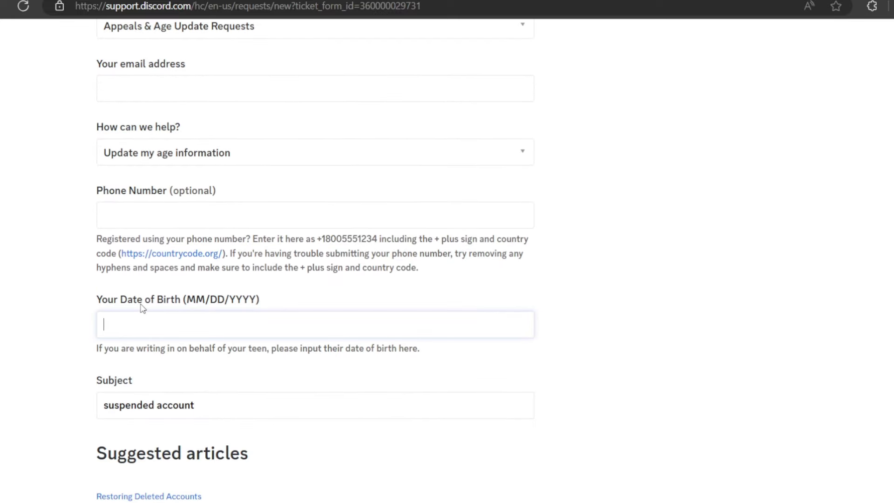
scroll(225, 314, down, 5)
- Change the subject to 'suspended account (age)'
triple_click(240, 181)
drag(140, 168, 34, 169)
triple_click(218, 181)
double_click(217, 181)
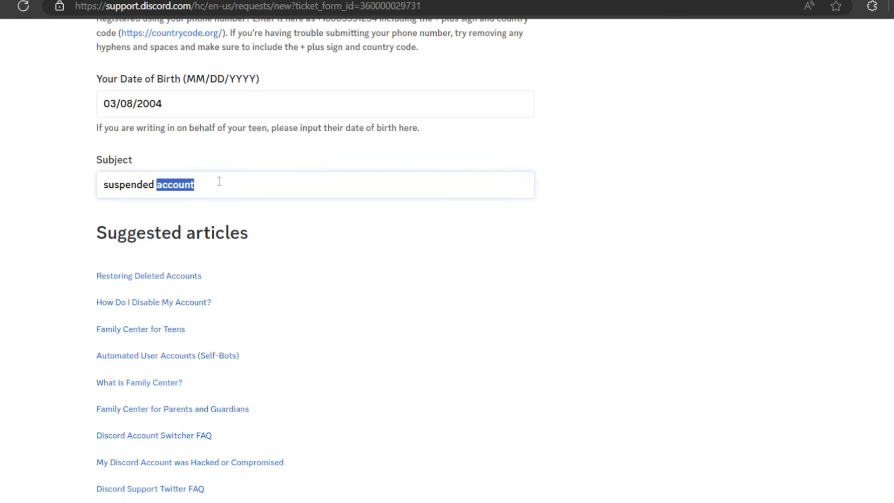
click(299, 190)
text(b)
key(BackSpace)
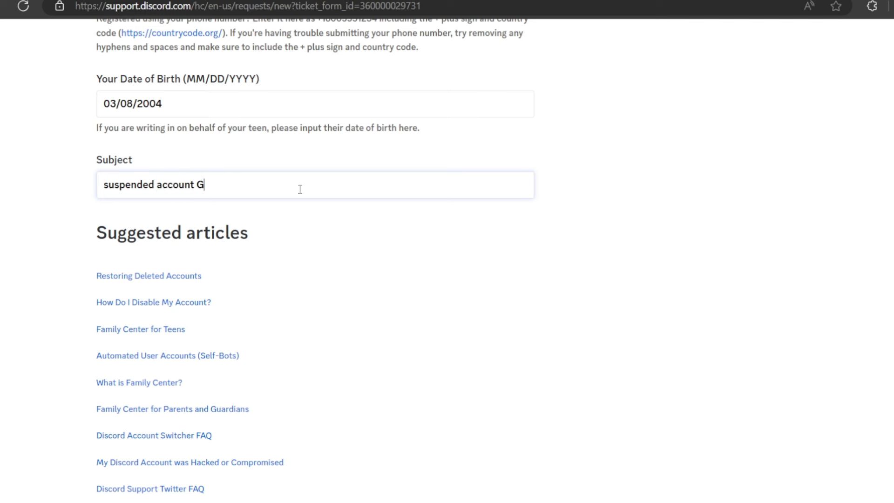
text(())
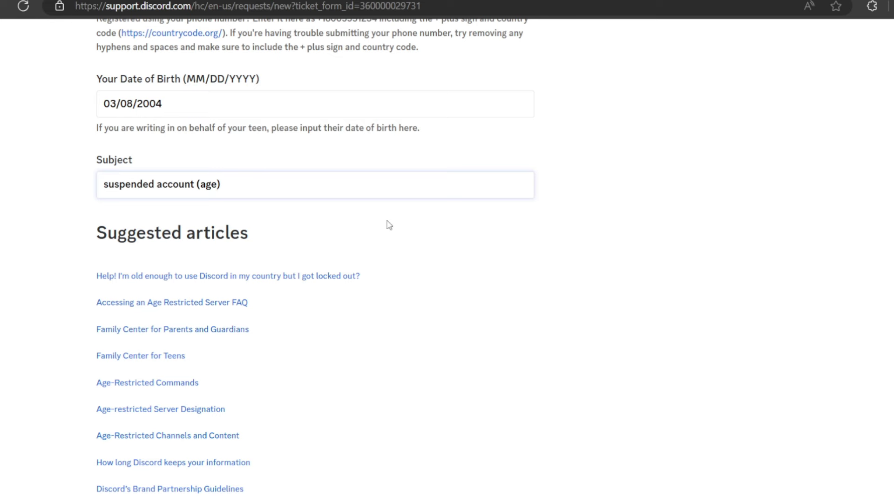
- Replace the placeholder reason in the description with 'being underage'
scroll(646, 278, down, 5)
scroll(647, 278, down, 3)
double_click(280, 178)
click(313, 193)
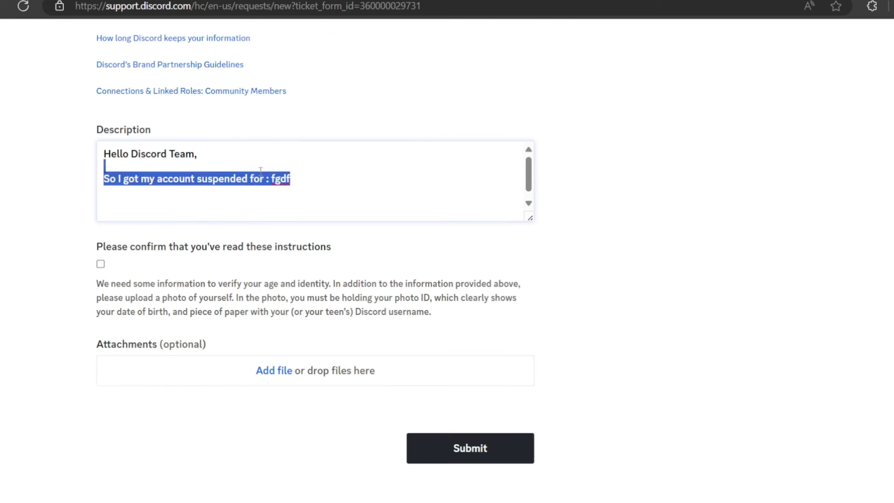
double_click(272, 183)
text(being e)
key(BackSpace)
text(underage)
- Add the paragraph 'I am actually 18+ and not 13- .' to the description
key(Return)
key(Return)
text(I am actually 18+ )
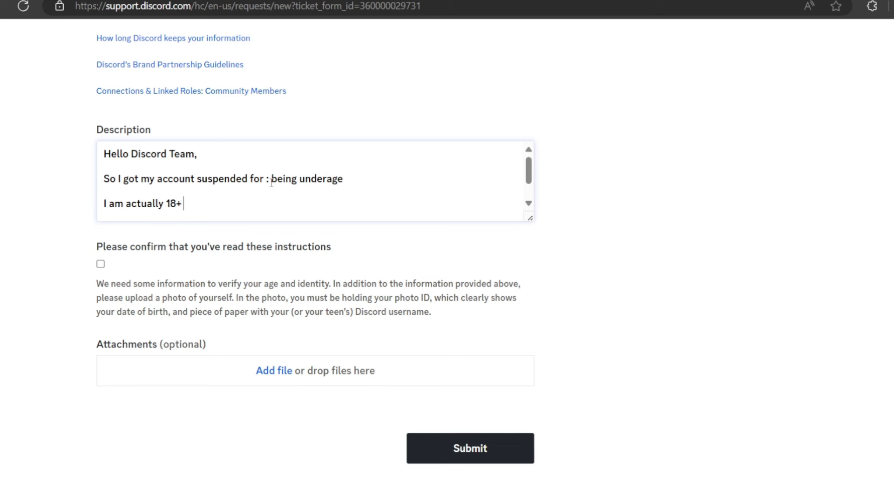
text(and not 13- ...)
key(Return)
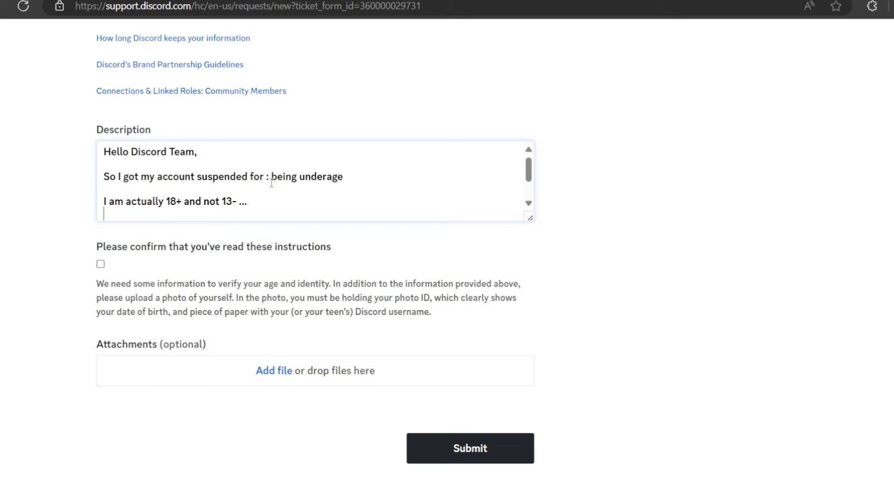
text(dfgh)
key(BackSpace)
key(BackSpace)
key(BackSpace)
key(BackSpace)
- Check the 'Please confirm that you've read these instructions' box for age and identity verification
scroll(271, 182, down, 1)
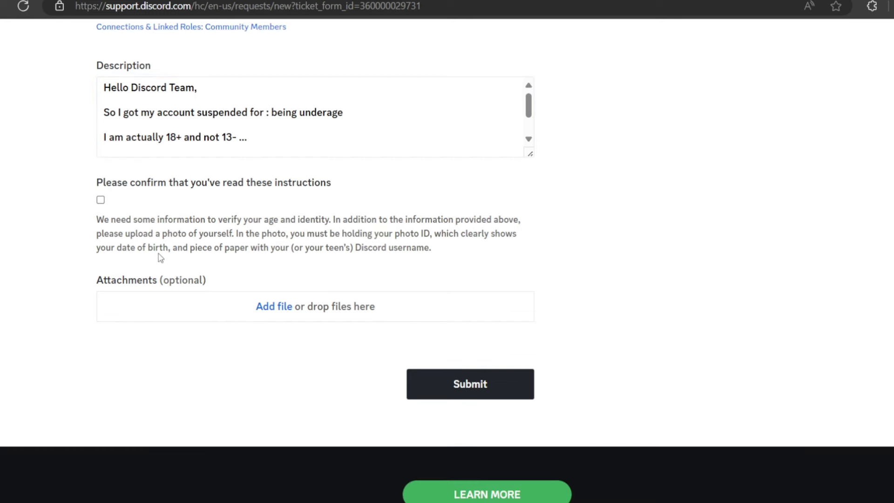
click(100, 199)
drag(97, 217, 330, 225)
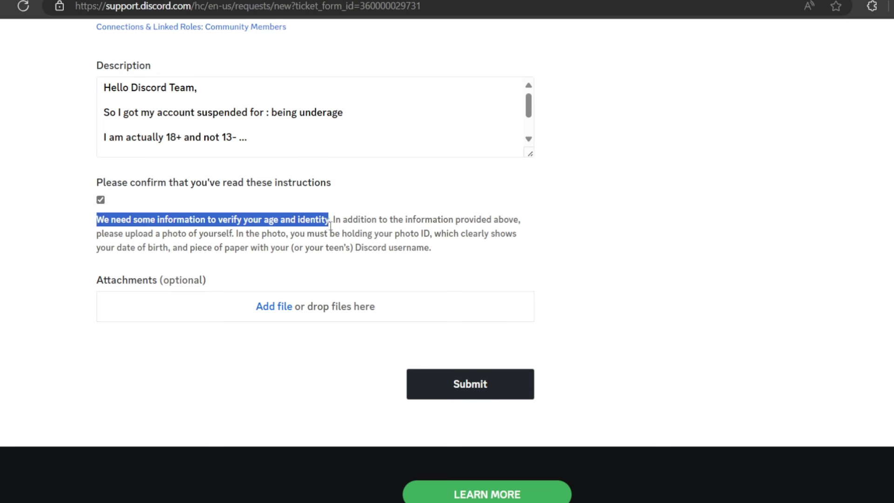
click(316, 222)
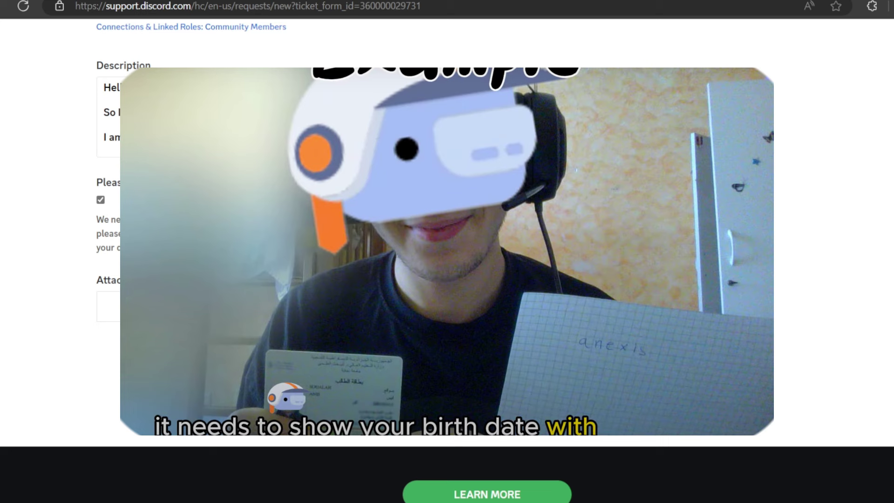
- Highlight and then deselect part of the verification instruction text
drag(97, 247, 186, 248)
click(186, 248)
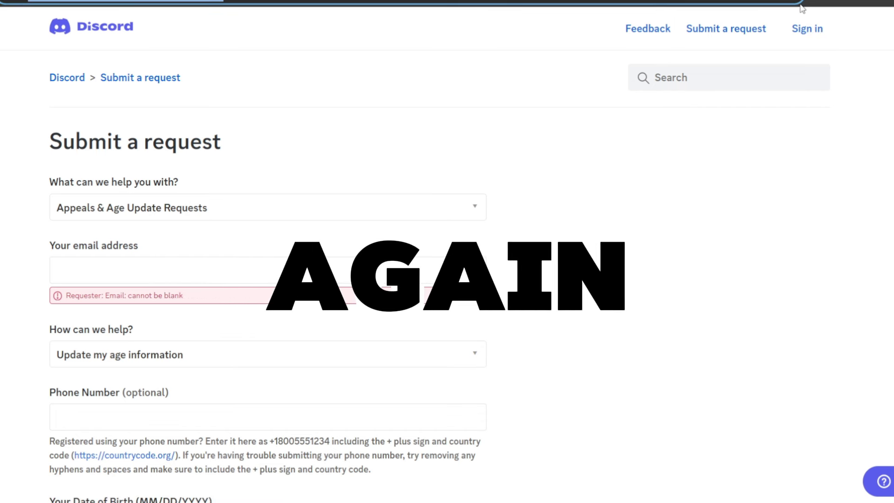
- On the sign-in page, request a new password by submitting the account's email address
click(819, 38)
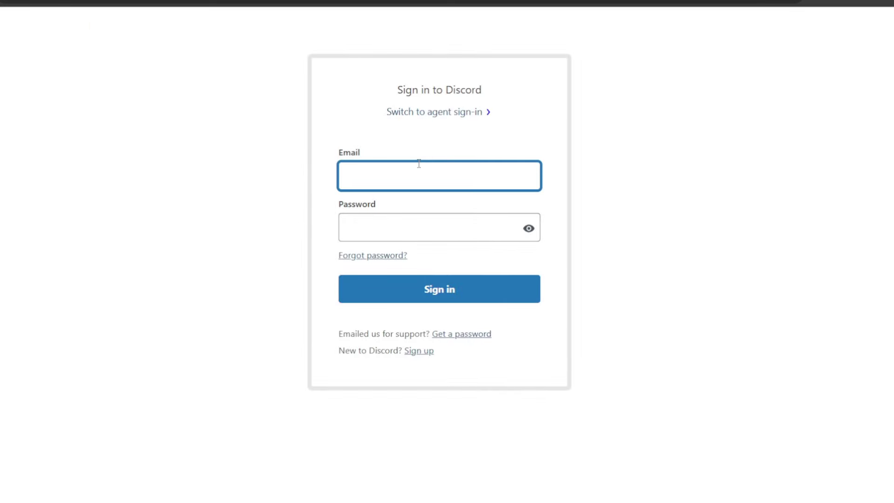
click(664, 255)
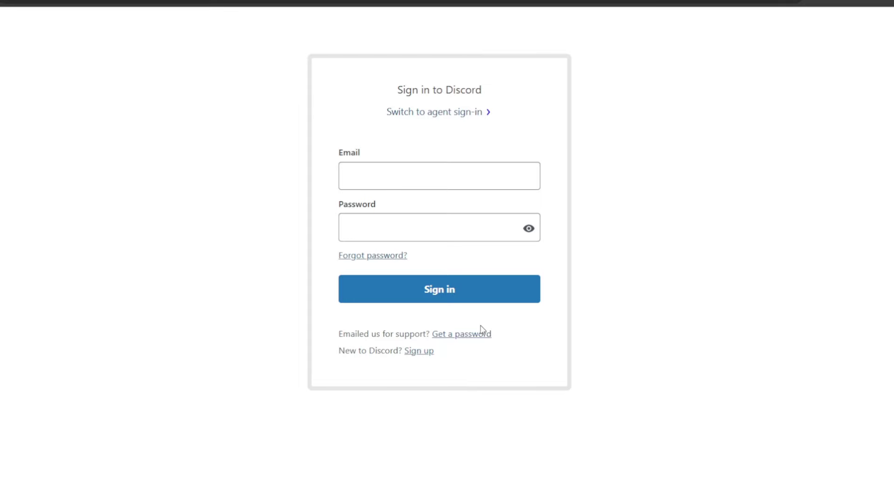
click(463, 339)
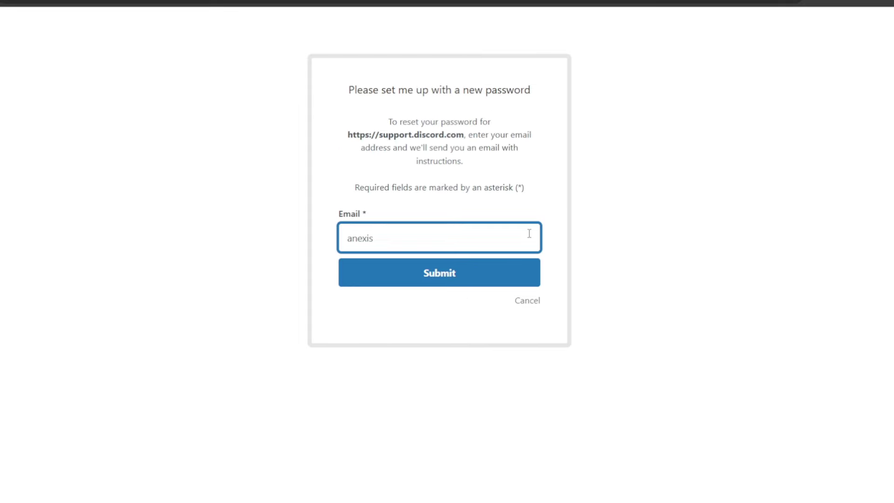
text(@gmail.com)
click(496, 262)
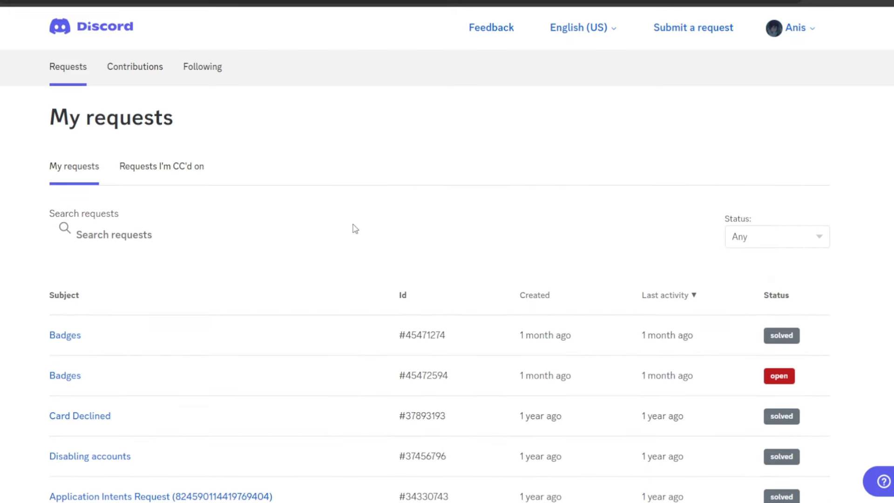
- Review My requests, highlighting Subject, Id, Status and the open Badges ticket's last activity
drag(43, 293, 128, 296)
drag(372, 300, 477, 303)
drag(762, 300, 750, 340)
drag(764, 372, 830, 379)
click(831, 380)
drag(700, 386, 637, 389)
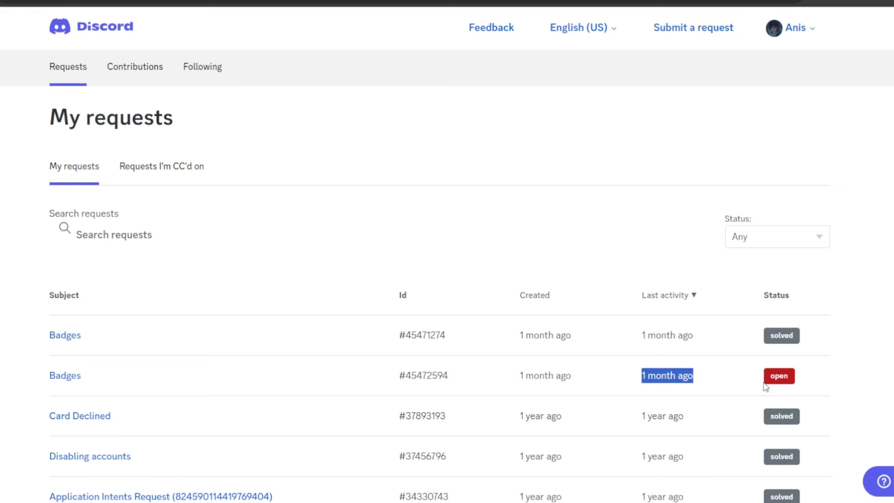
click(806, 379)
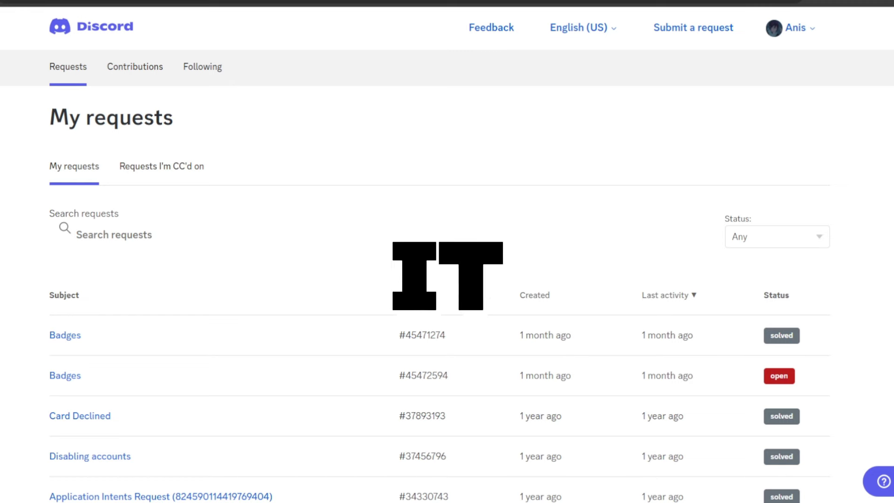
scroll(447, 280, down, 4)
scroll(869, 115, up, 4)
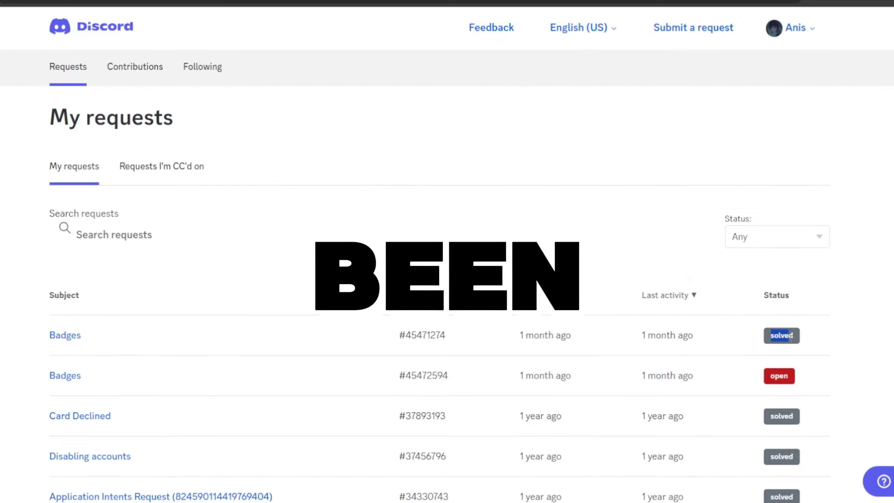
- Open the solved Badges request and read through the support agent's reply
click(82, 343)
scroll(265, 353, down, 4)
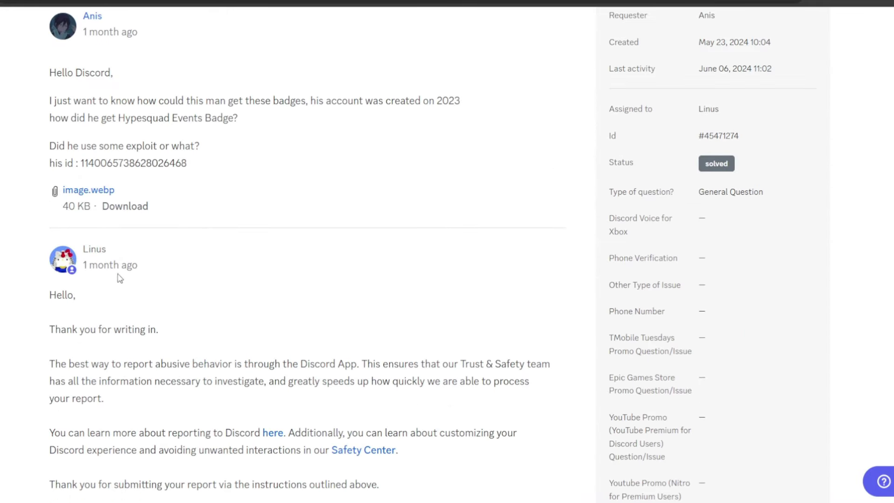
drag(135, 265, 205, 339)
click(125, 283)
scroll(113, 293, down, 3)
scroll(117, 291, up, 1)
drag(52, 242, 168, 298)
click(116, 344)
scroll(119, 348, down, 7)
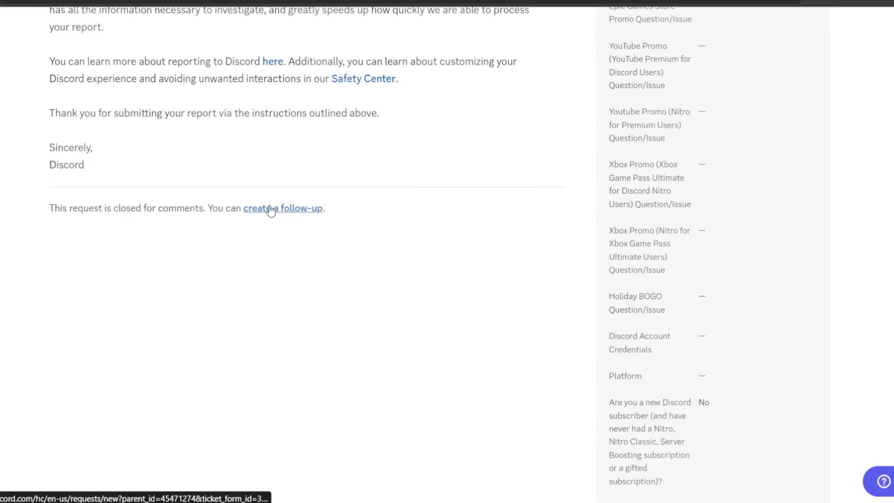
scroll(269, 210, up, 1)
- Draft a follow-up saying 'I still need help, the answer povided was not sufficient', then return to My requests
click(269, 283)
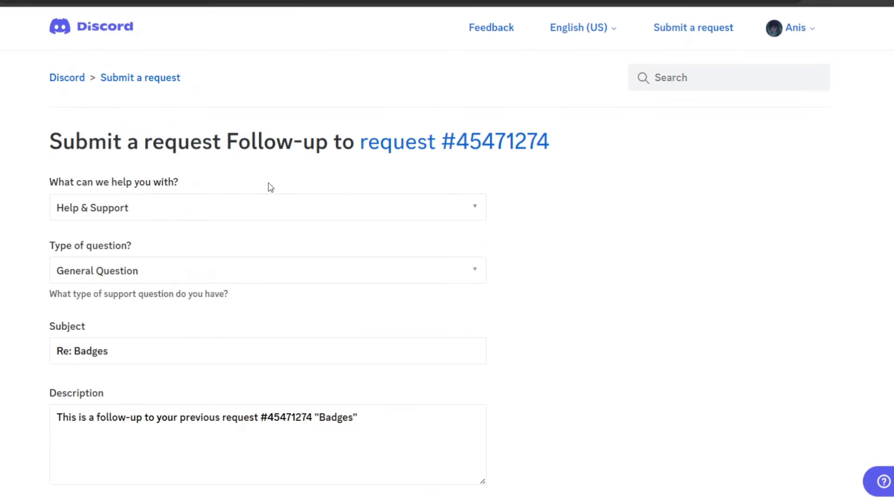
scroll(270, 187, down, 5)
click(381, 225)
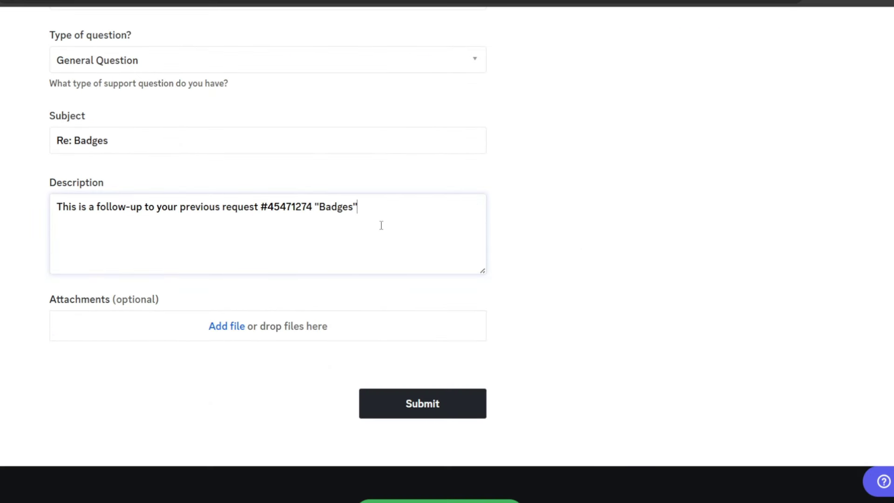
key(Return)
text(fgkgjfdkgmfdkgmdfkg)
key(ctrl+BackSpace)
key(Return)
text(I still need help, the answer po)
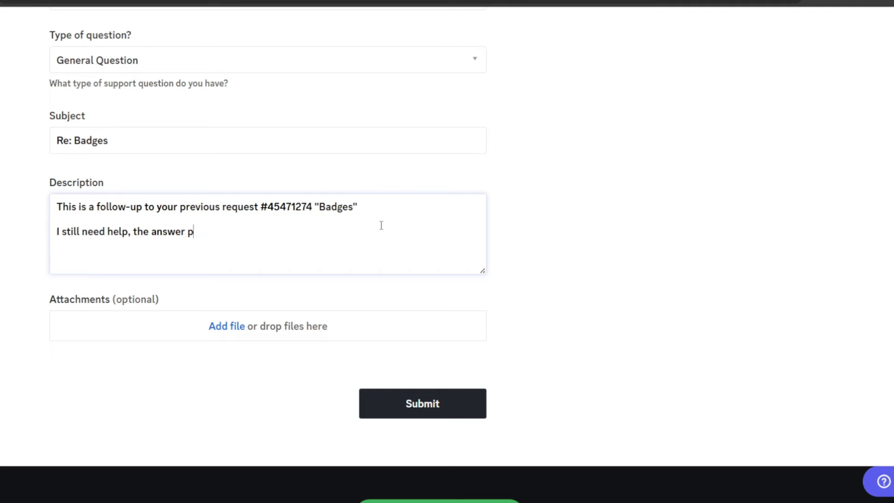
text(vided was not sufficient)
click(623, 359)
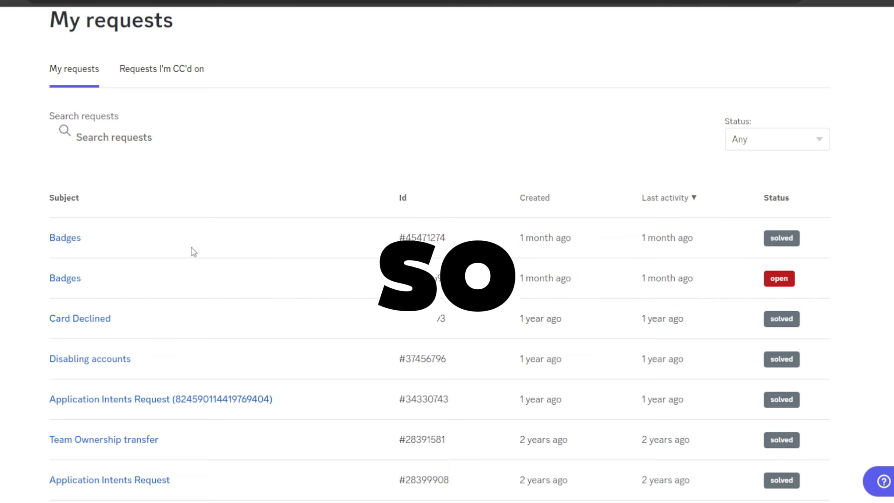
- On the open Badges request, add the reply 'i still need help, your answer is not sufficient'
click(65, 278)
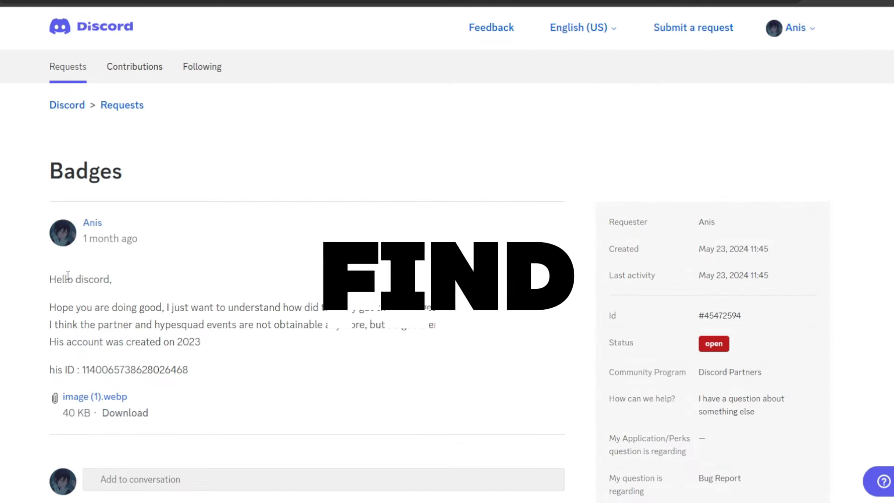
scroll(68, 276, down, 4)
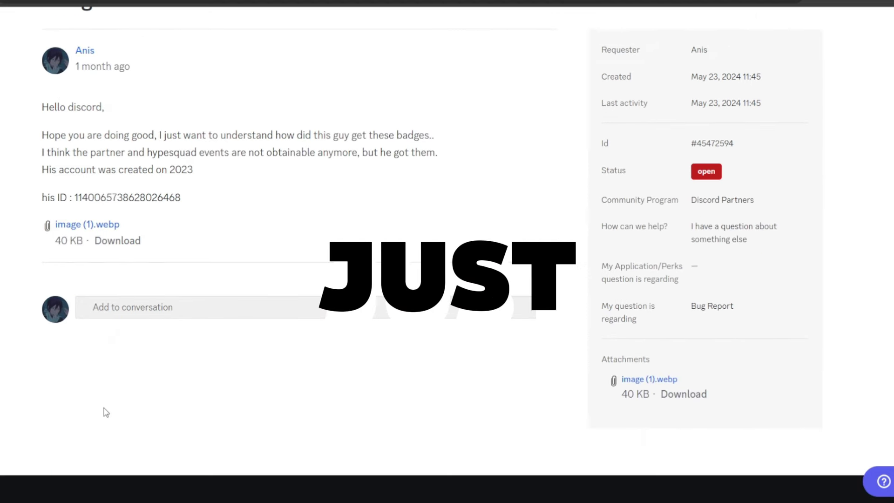
click(113, 303)
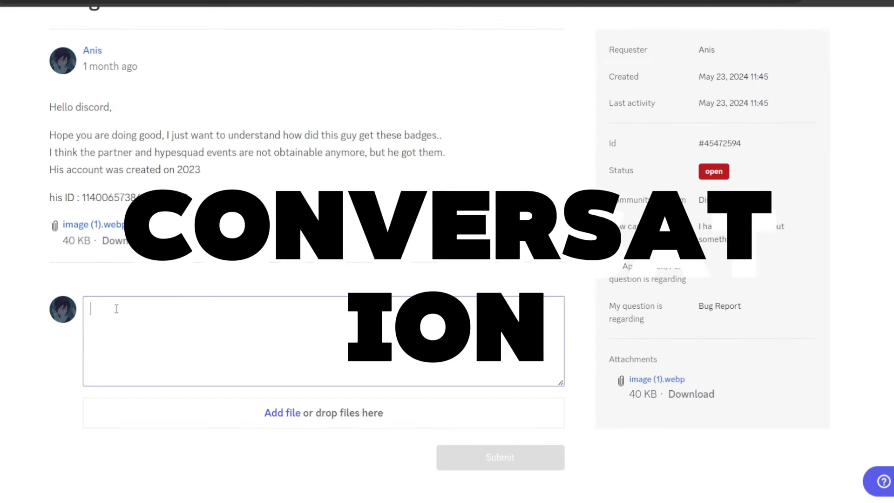
text(i still ne)
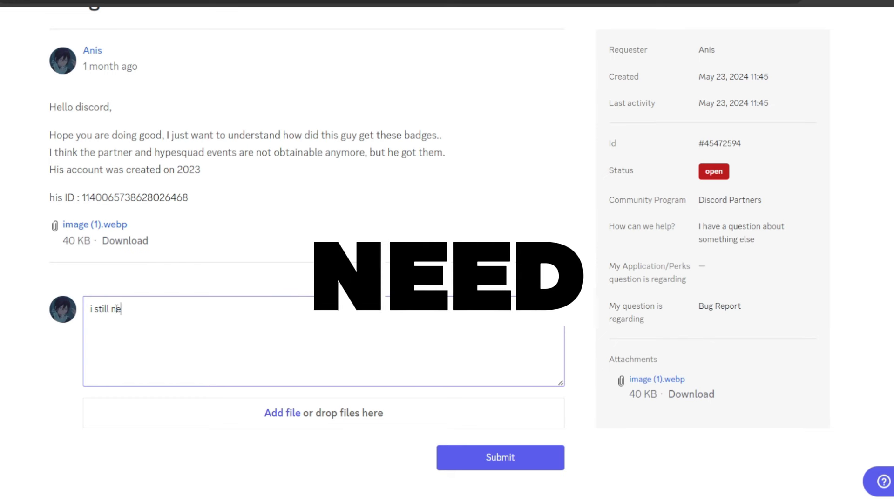
text(ed help, your an)
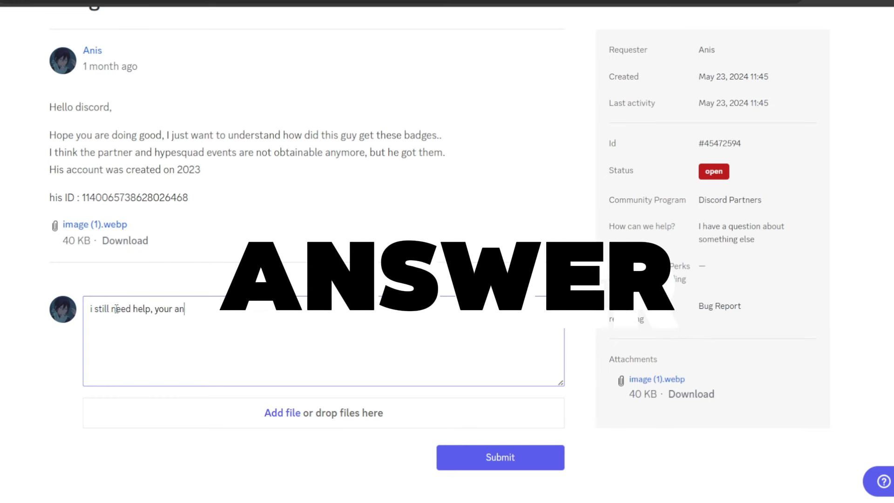
text(swer is not )
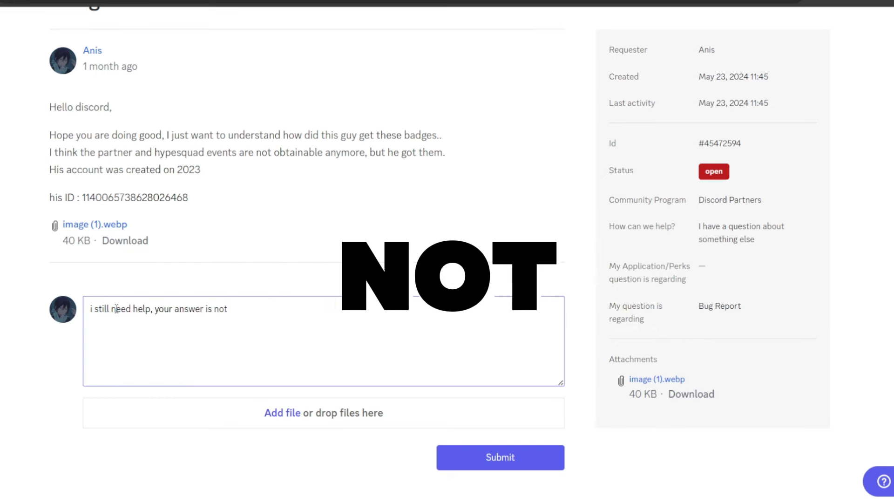
text(sufficient or)
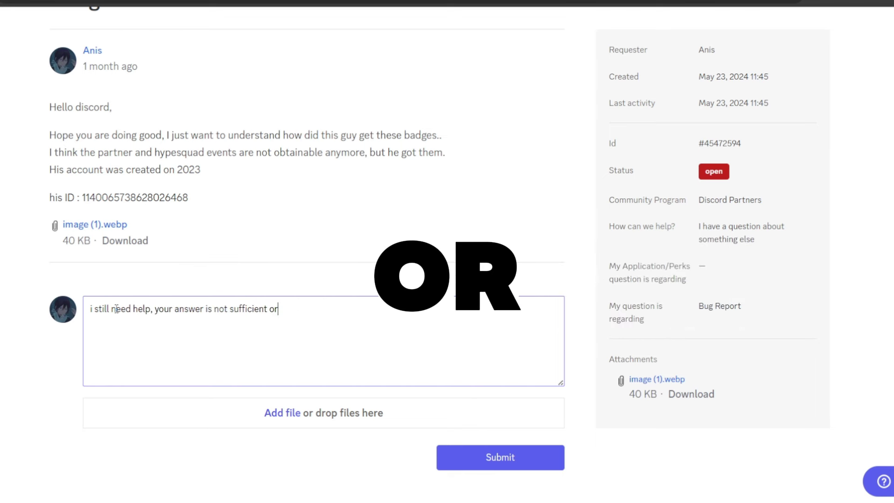
key(BackSpace)
key(BackSpace)
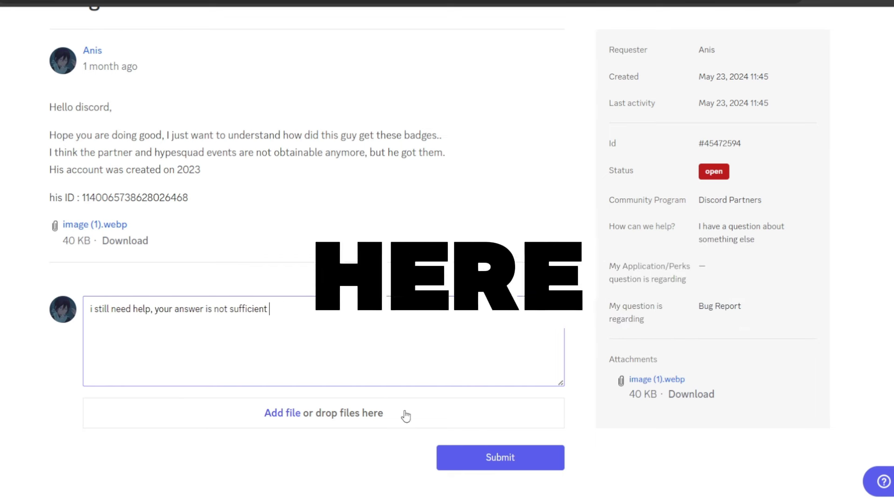
drag(726, 171, 692, 177)
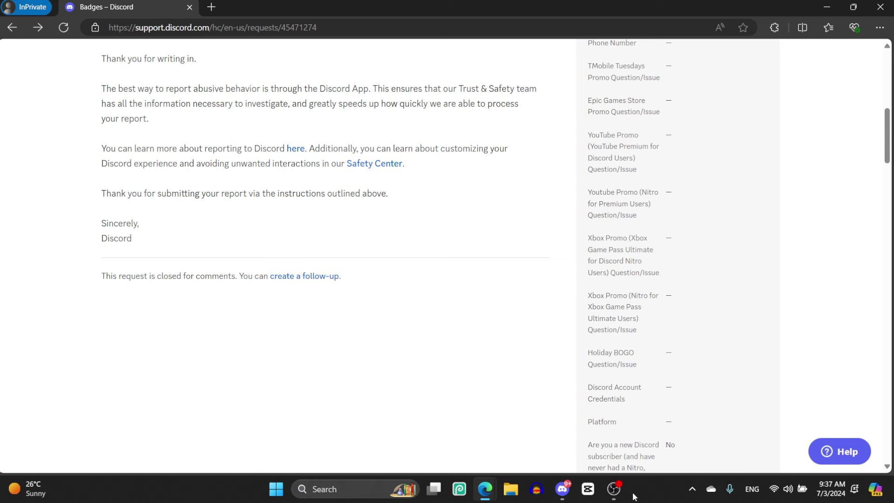
mouse_move(627, 500)
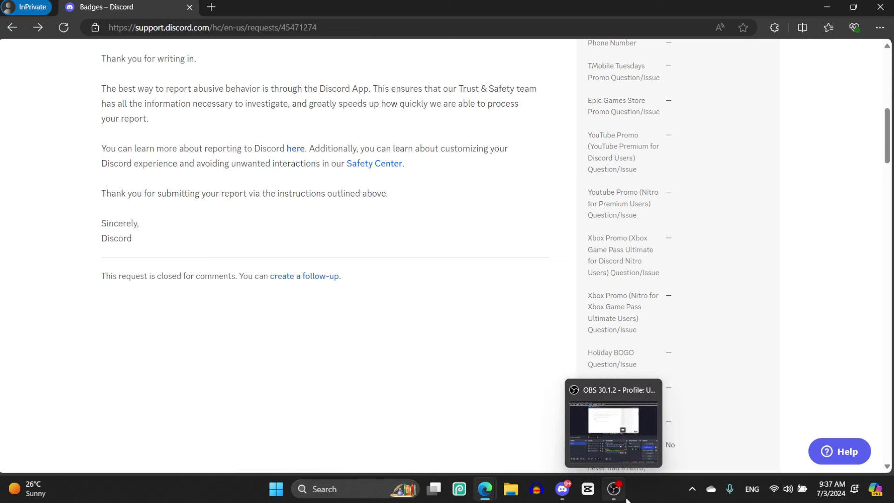